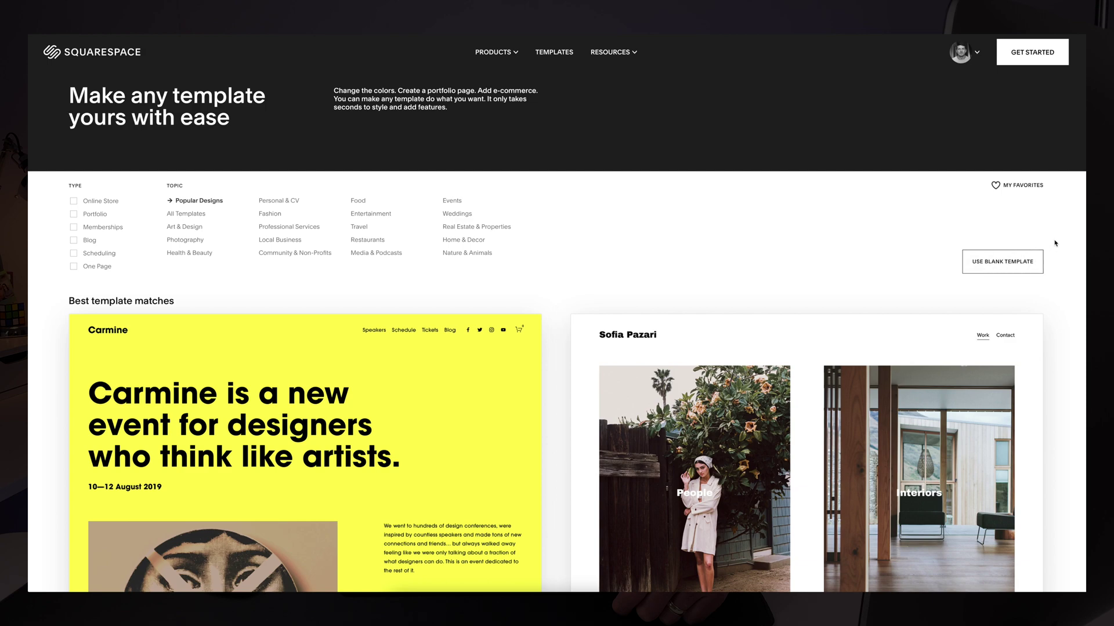
scroll(1059, 239, down, 10)
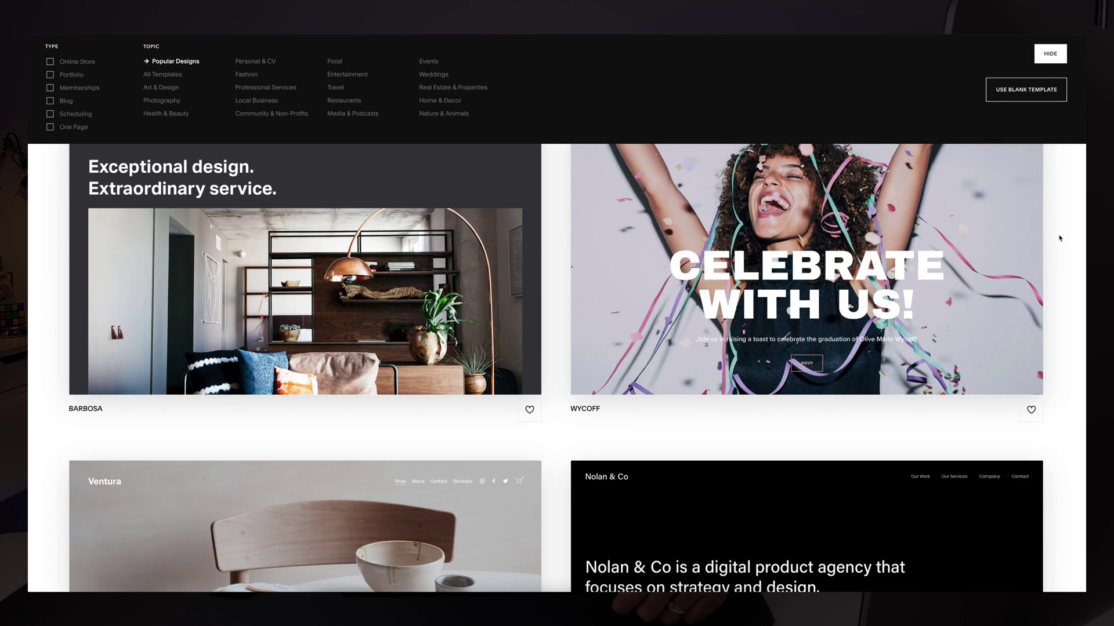
scroll(1059, 238, down, 20)
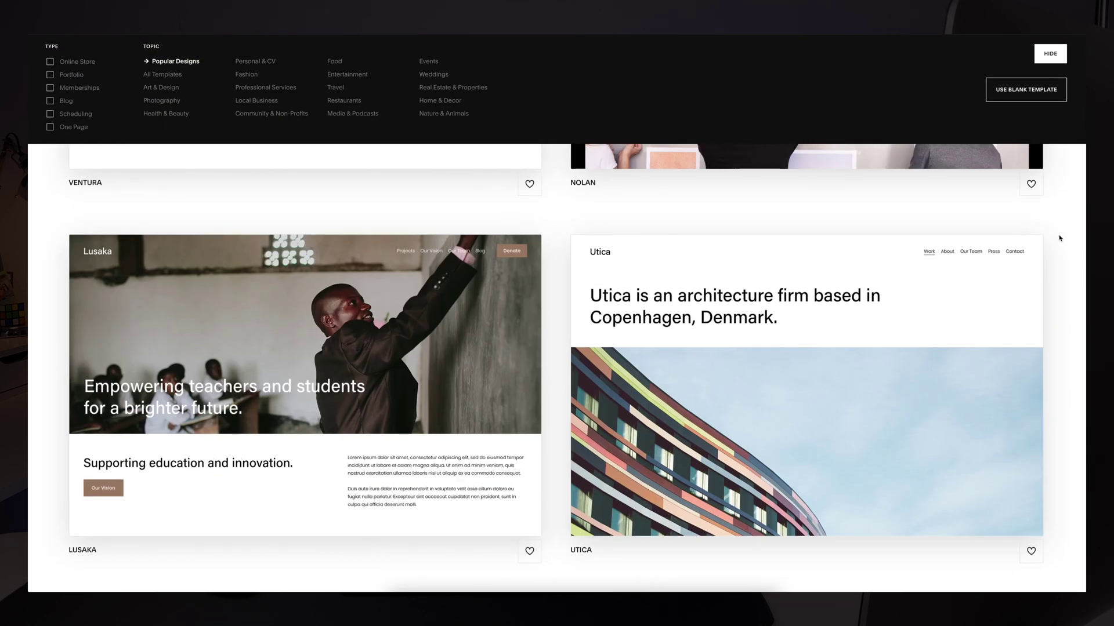
scroll(1060, 238, down, 2)
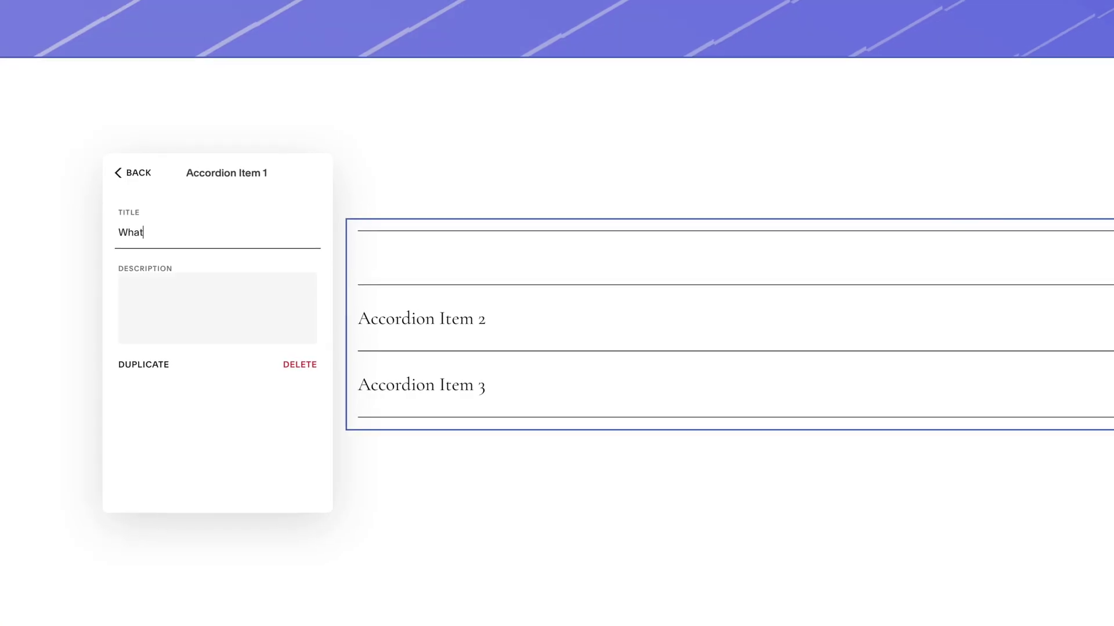
- Title Accordion Item 1 "What's brown and sticky?" and begin its description with "A stick"
text('s b)
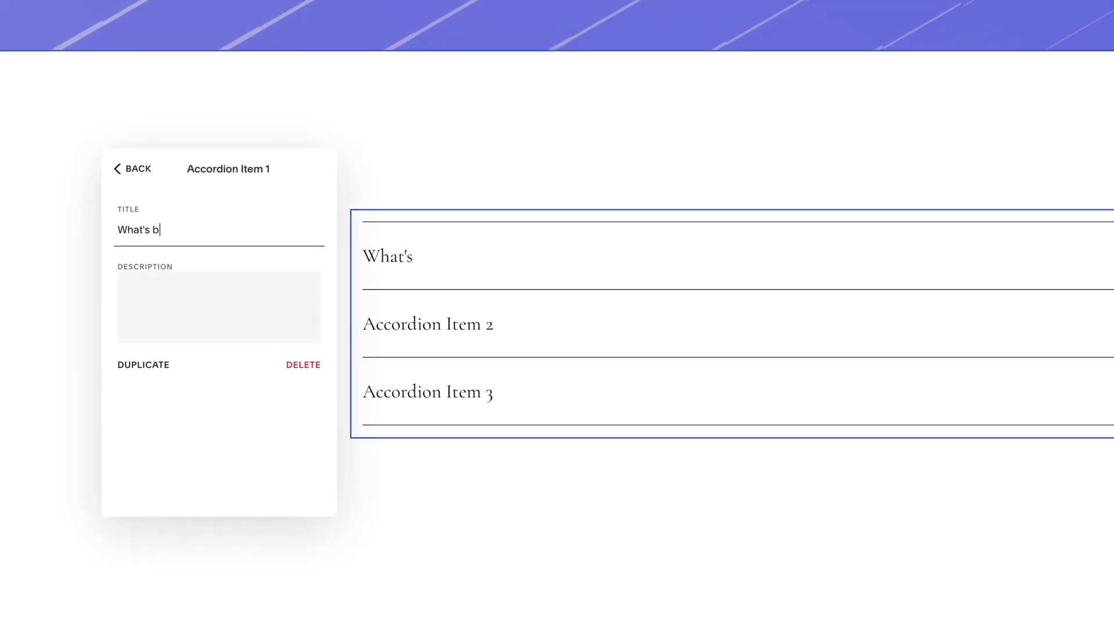
text(rown and sticky)
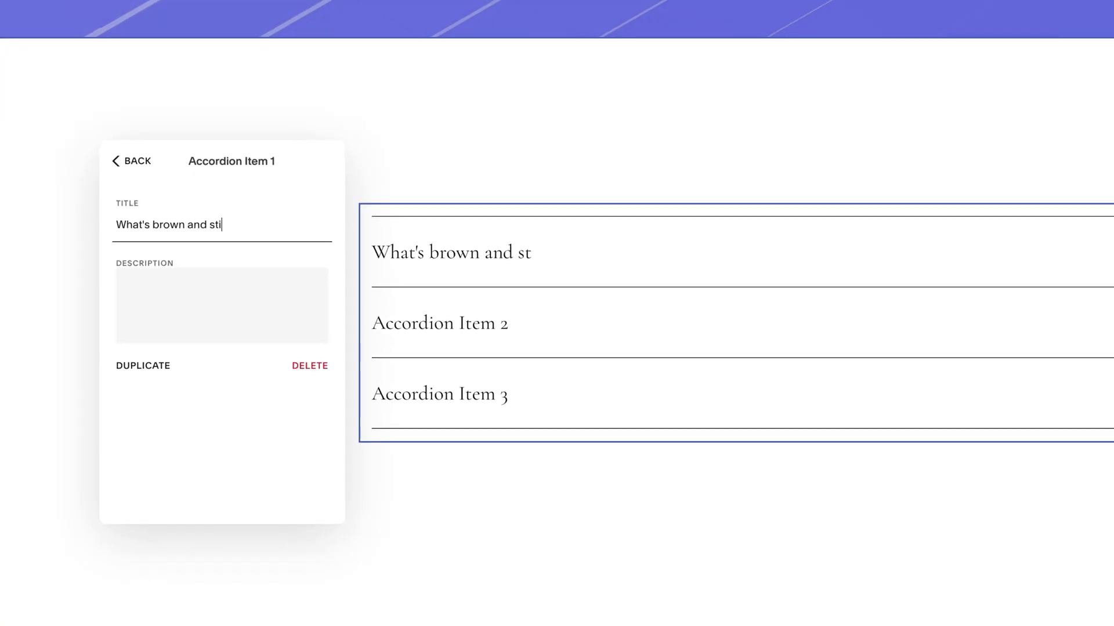
text(?)
click(125, 282)
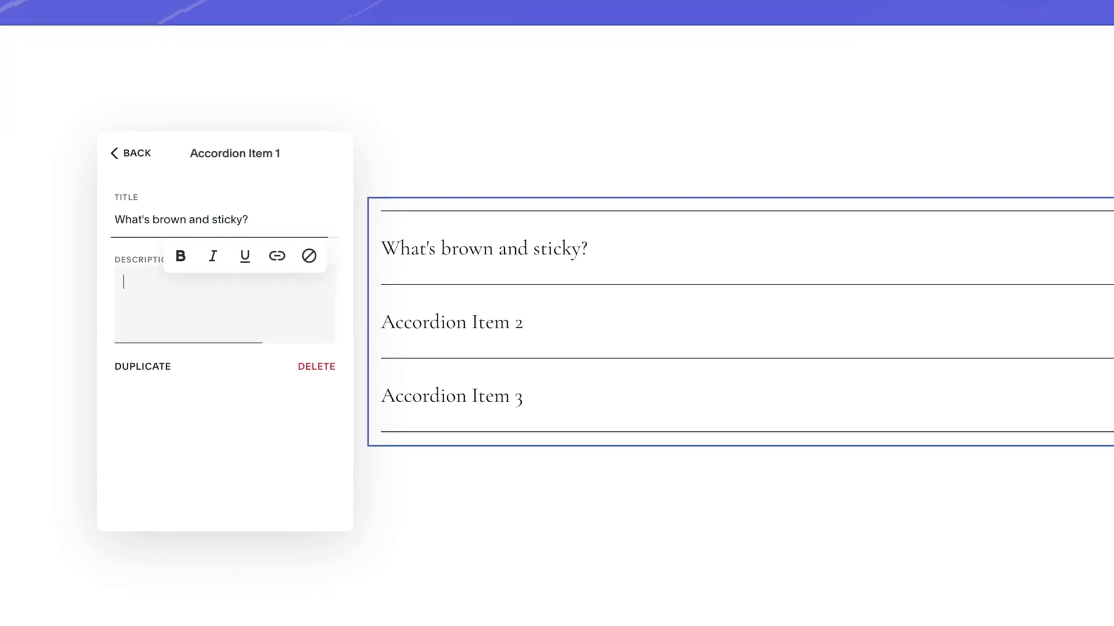
text(A stick)
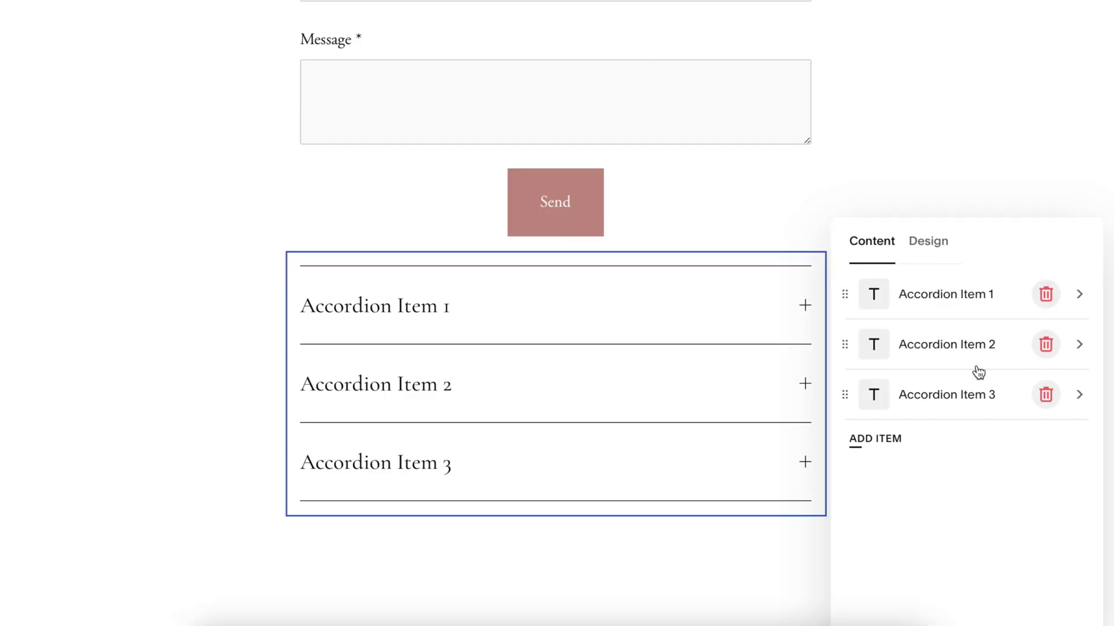
- Check Accordion Item 1, then show the accordion's Design settings and its Icon style choices
click(935, 306)
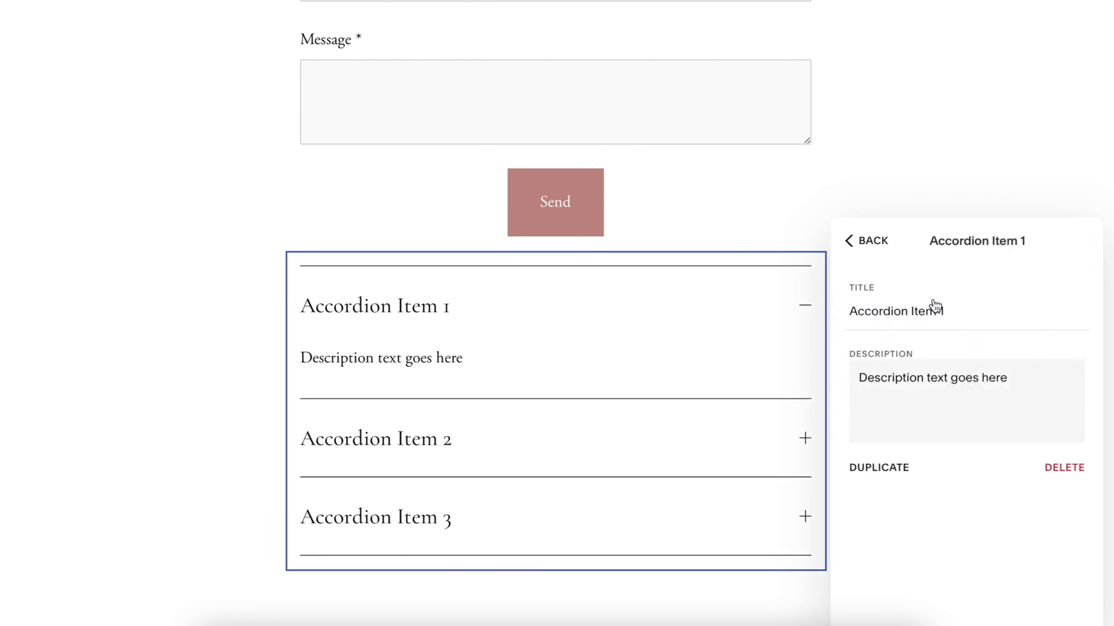
click(873, 248)
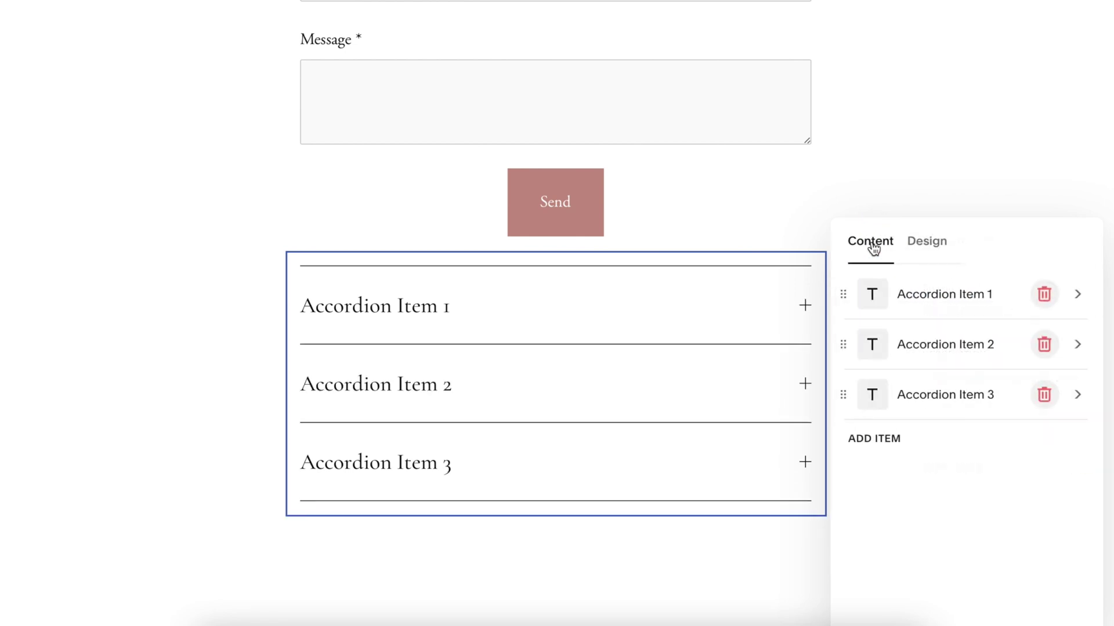
click(924, 246)
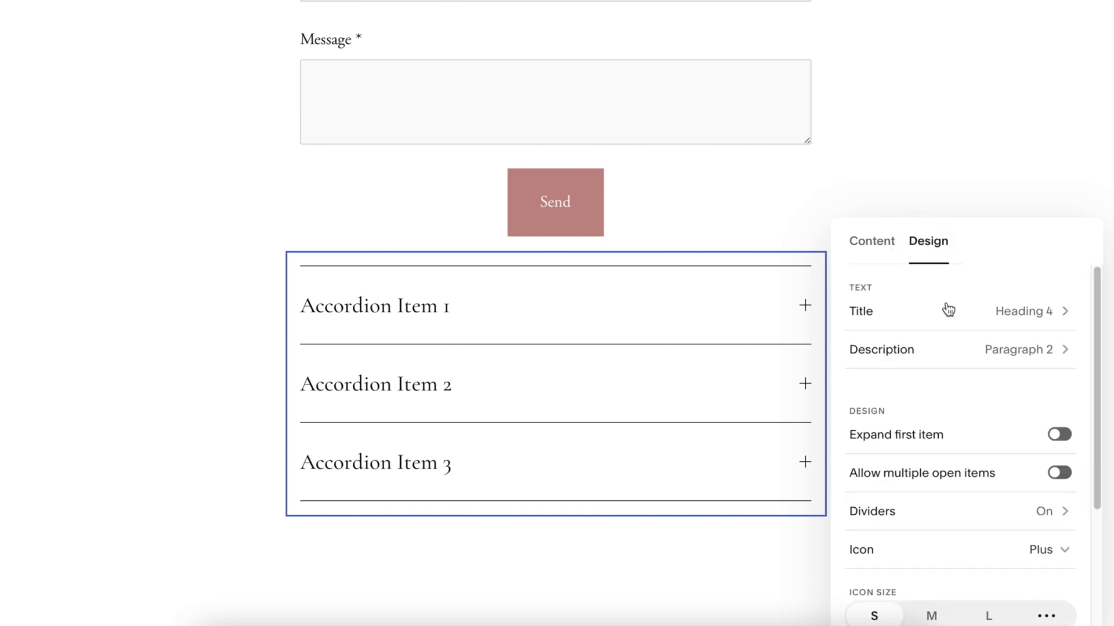
scroll(949, 314, down, 5)
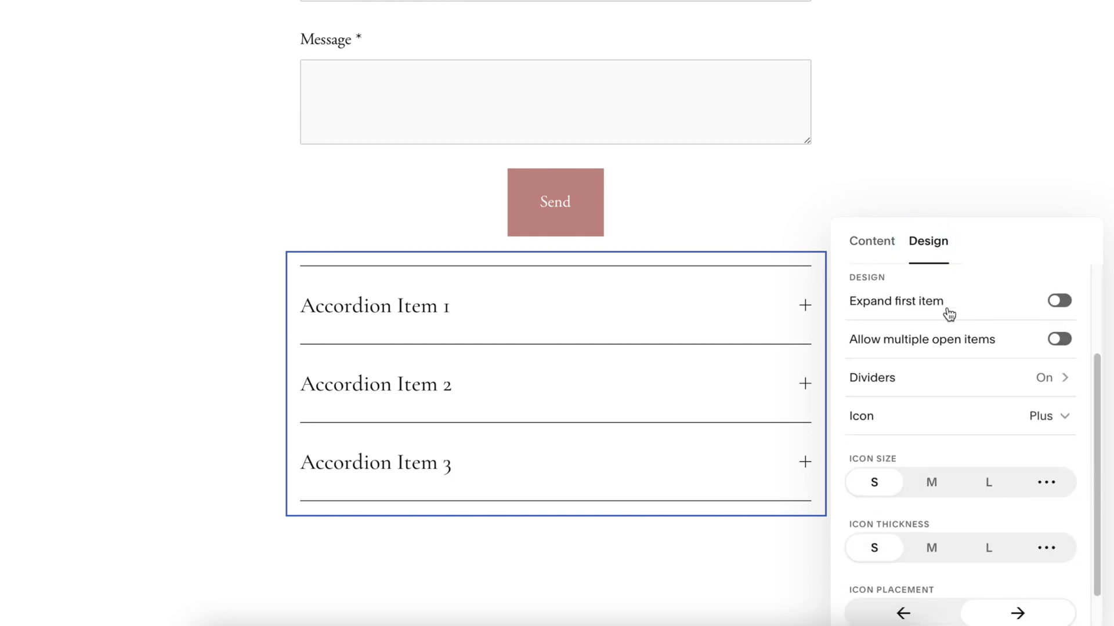
scroll(948, 315, down, 2)
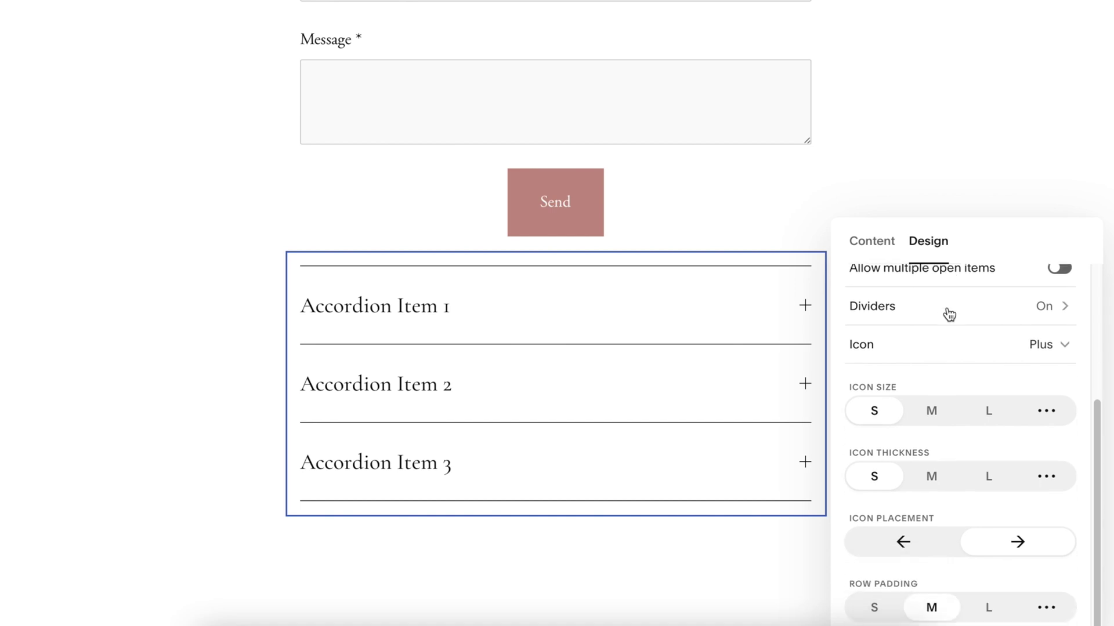
click(1036, 347)
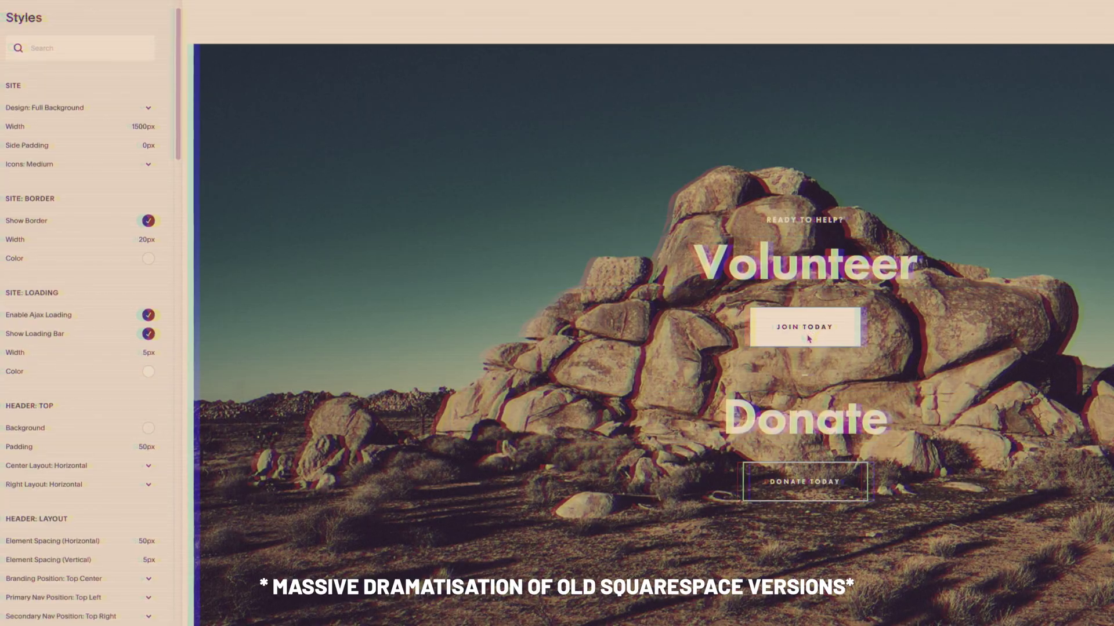
- Set Large Button Style under Button Block (Large) to Raised
click(797, 339)
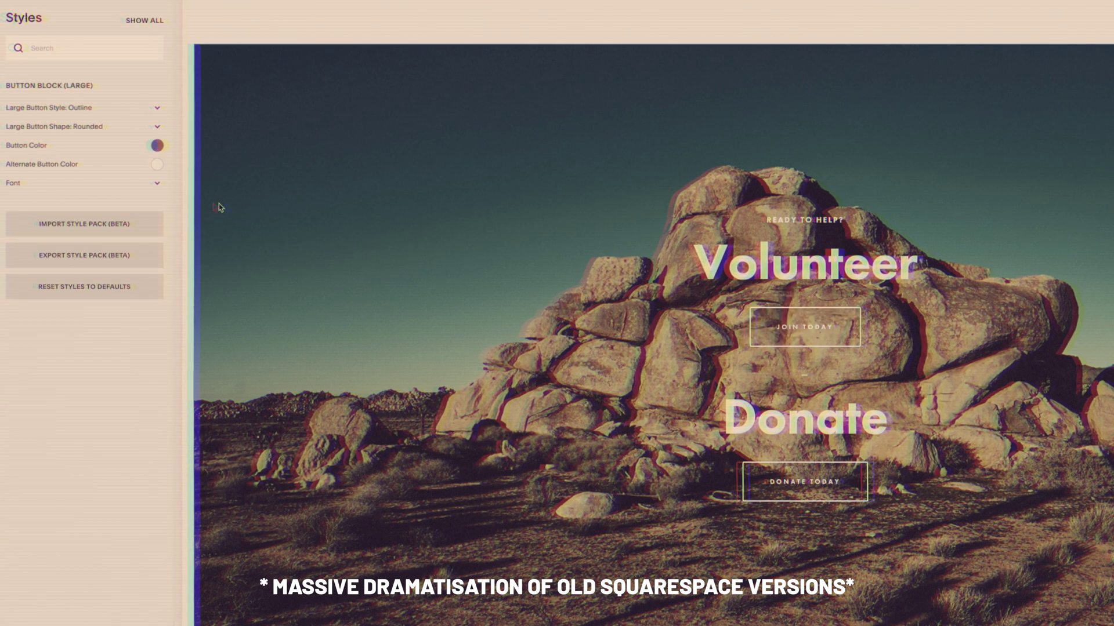
click(157, 109)
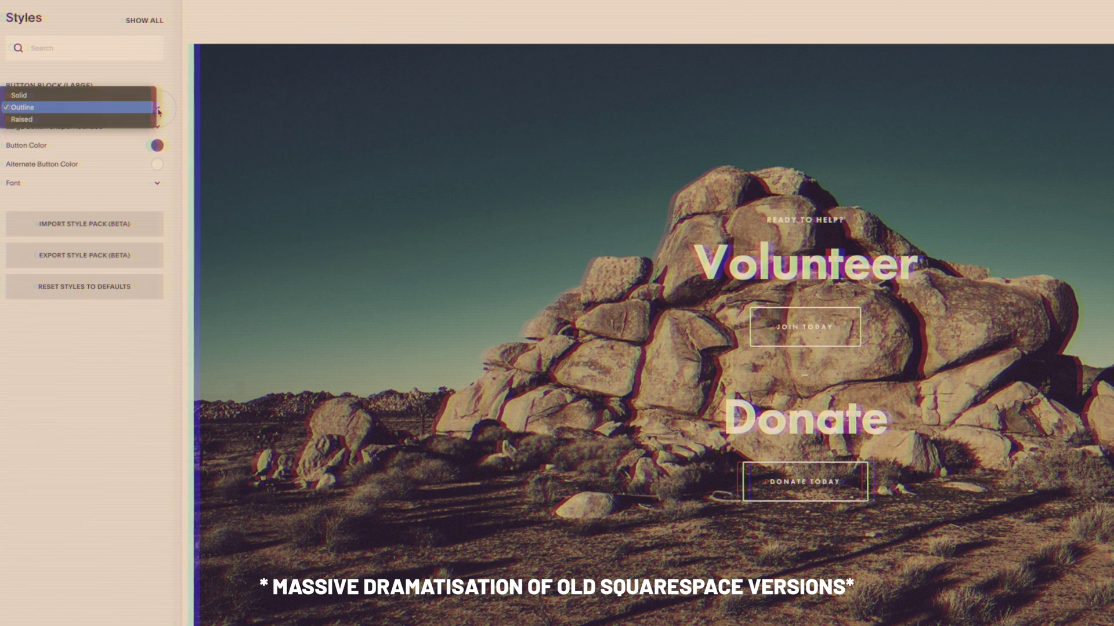
click(127, 120)
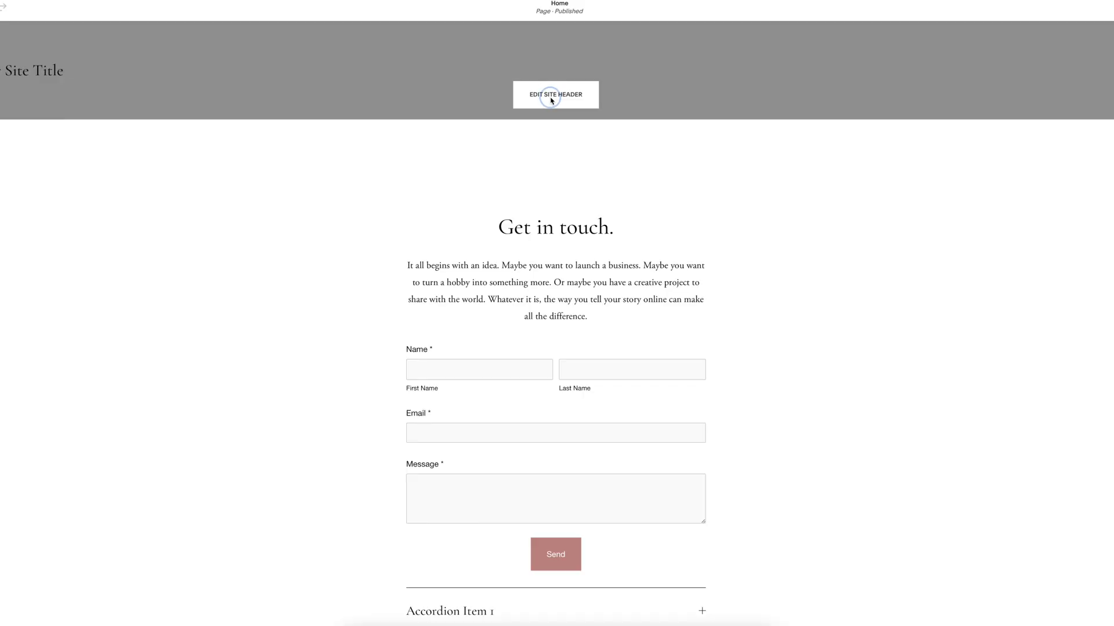
- Open the site header's style options and try the Theme and Dynamic header styles
click(552, 96)
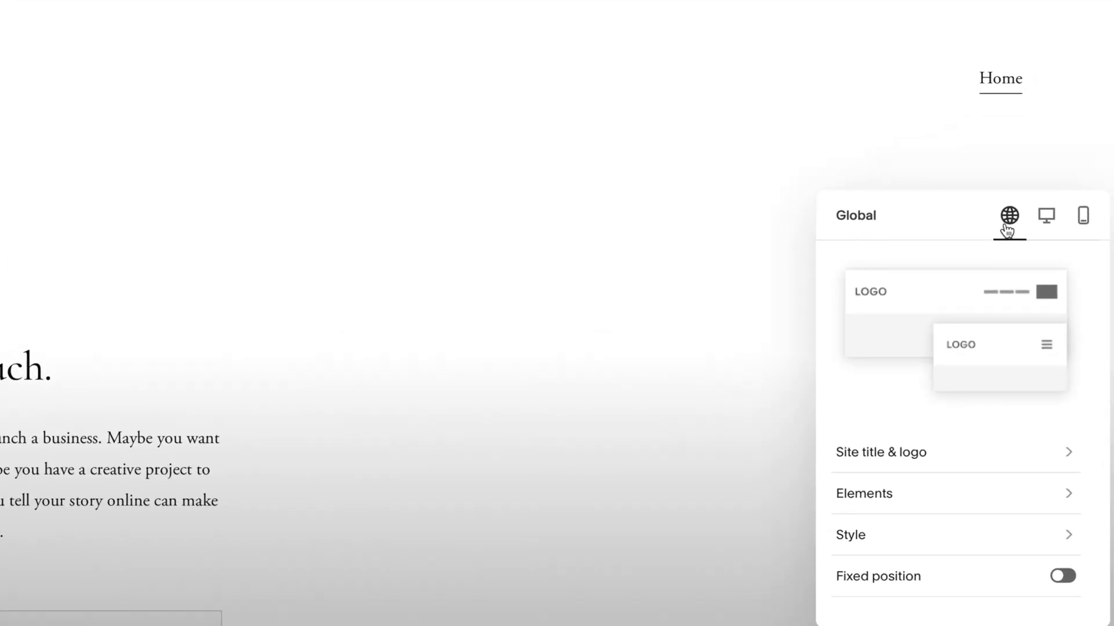
click(913, 542)
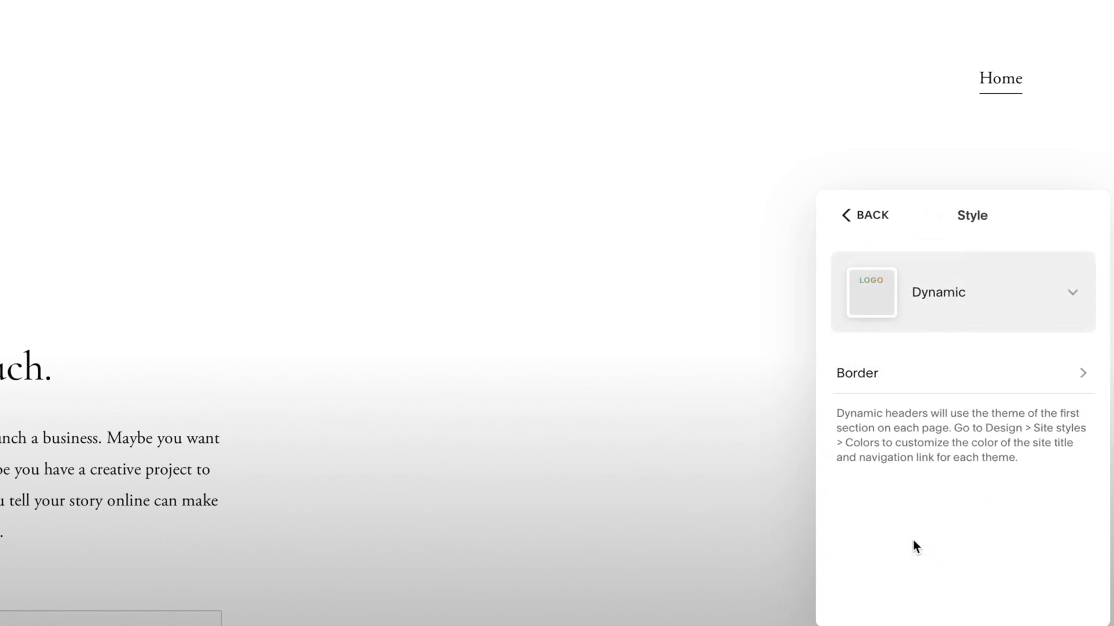
click(938, 270)
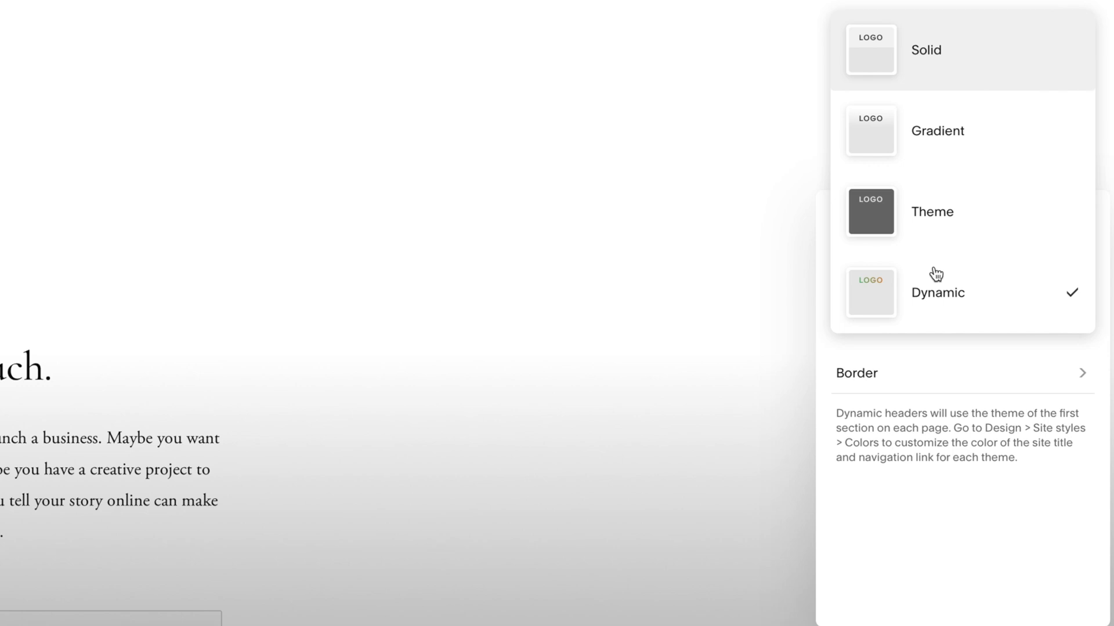
click(943, 231)
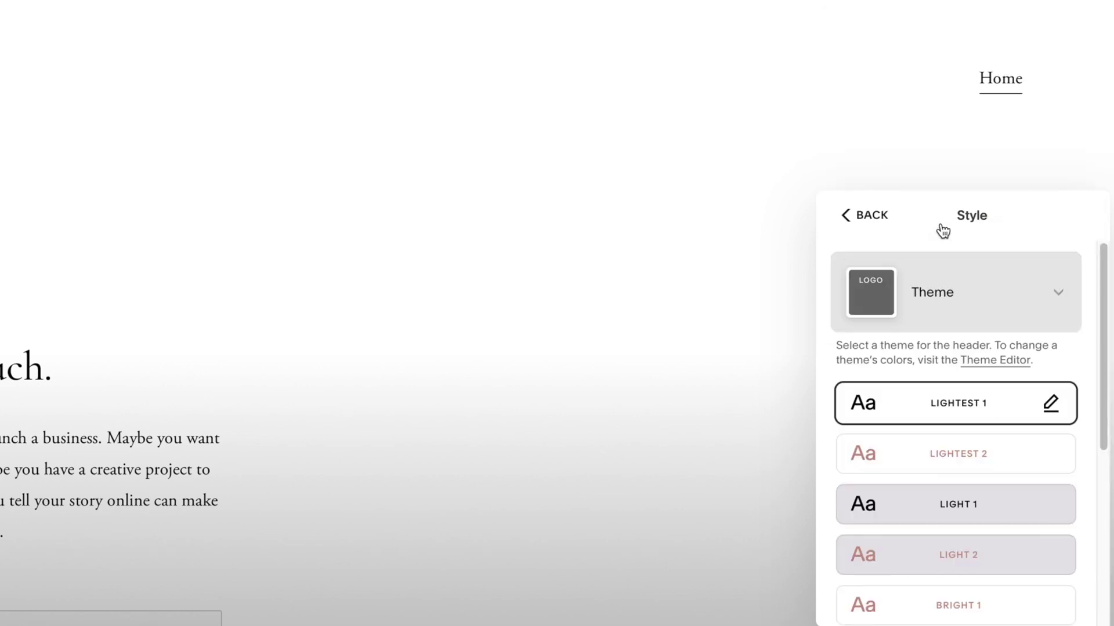
click(950, 287)
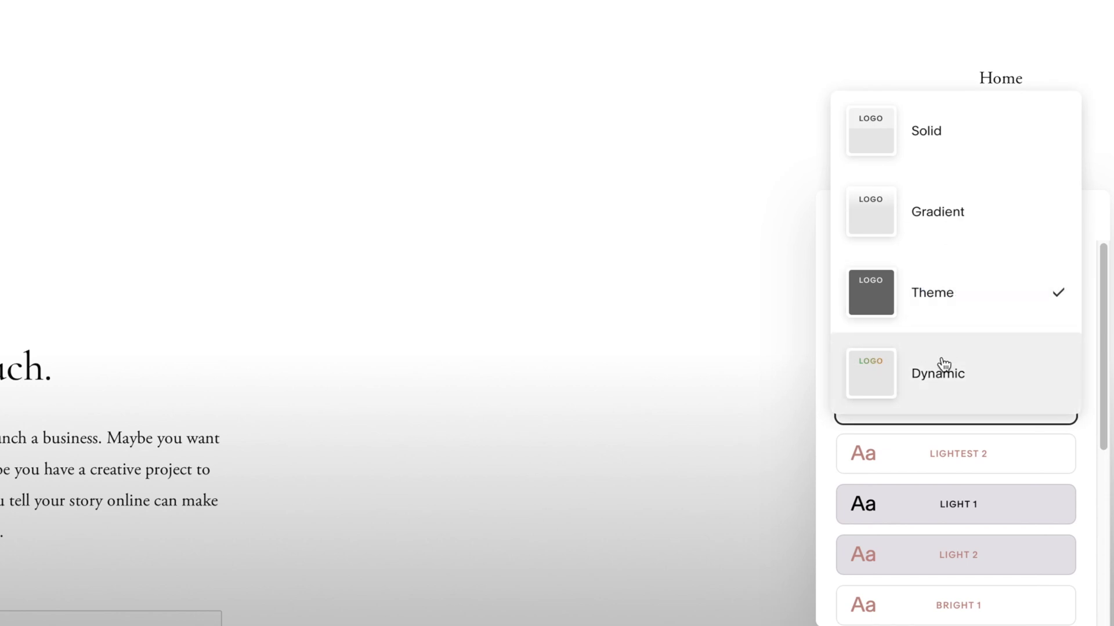
click(940, 384)
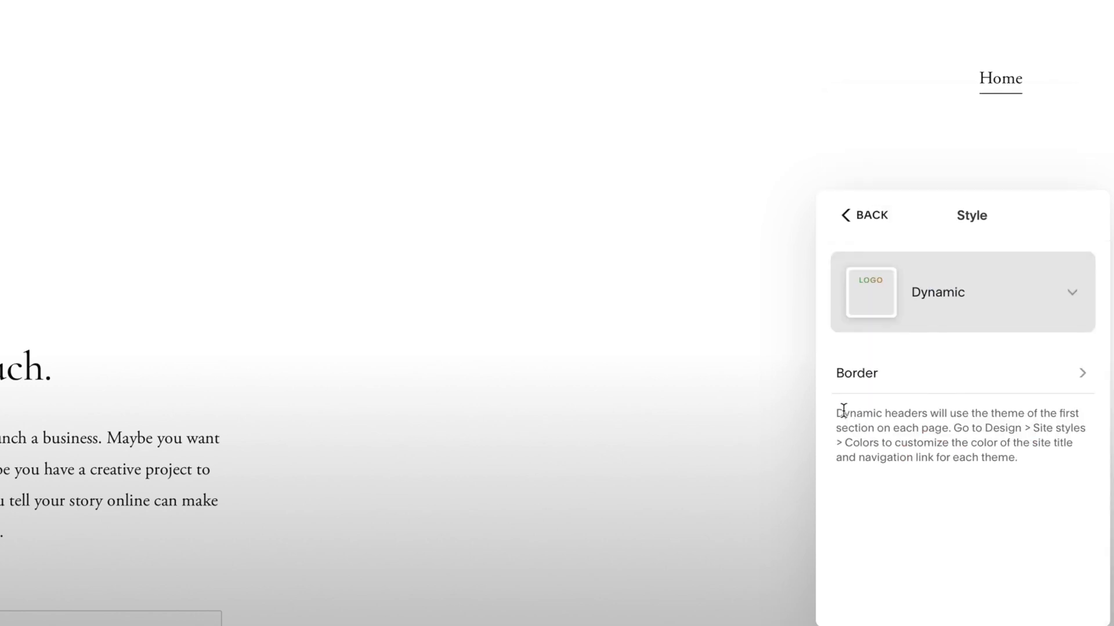
drag(836, 412, 1015, 451)
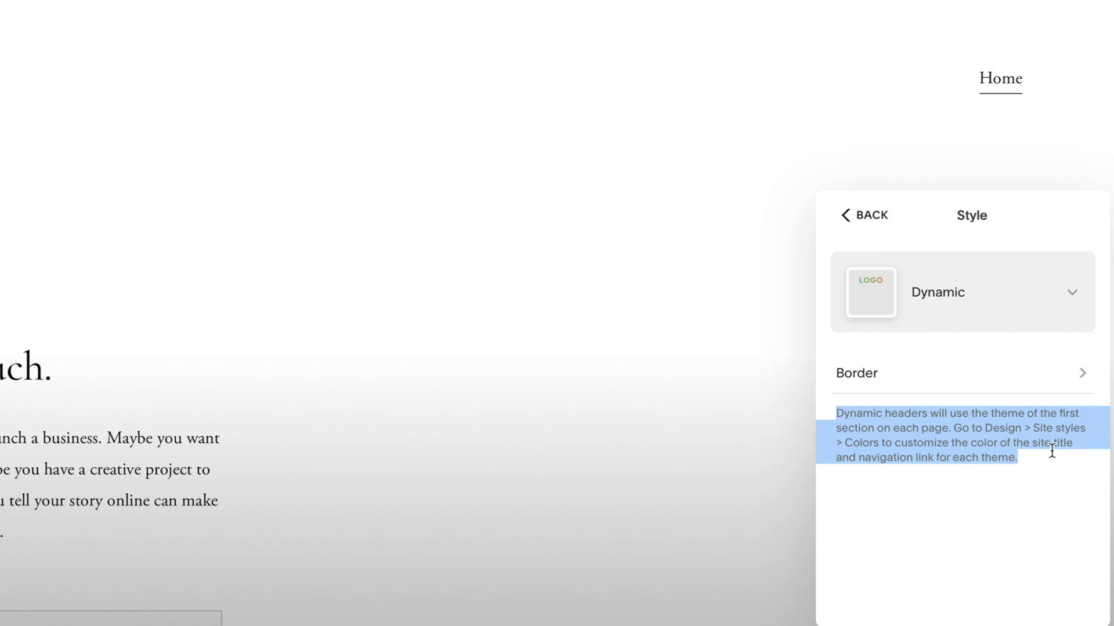
- Set the header to the Gradient style and turn on Blur background
click(945, 303)
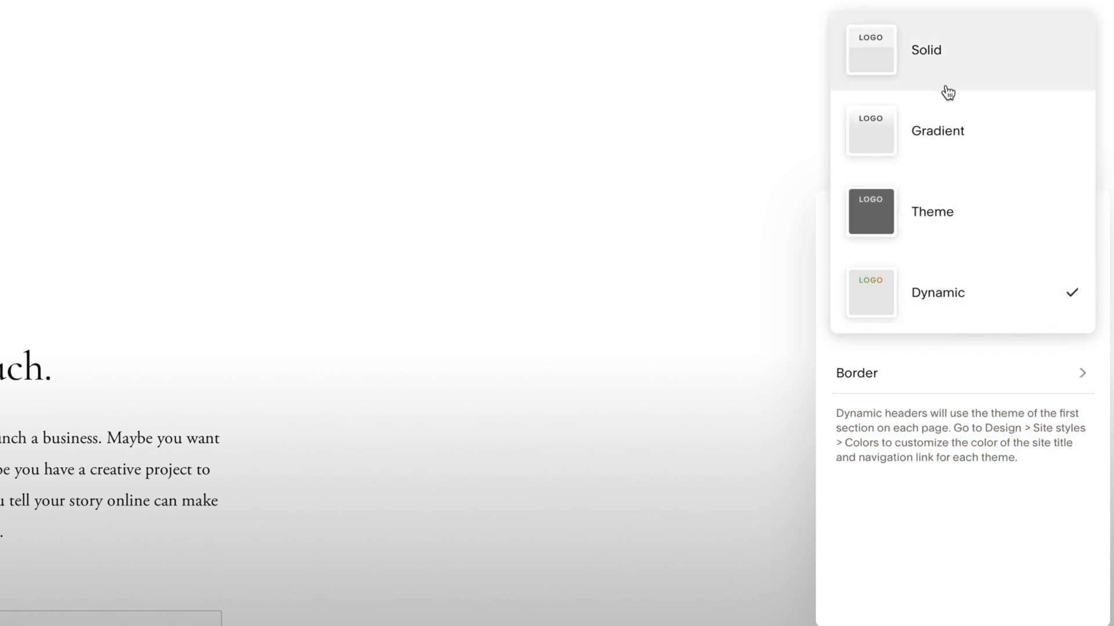
click(941, 132)
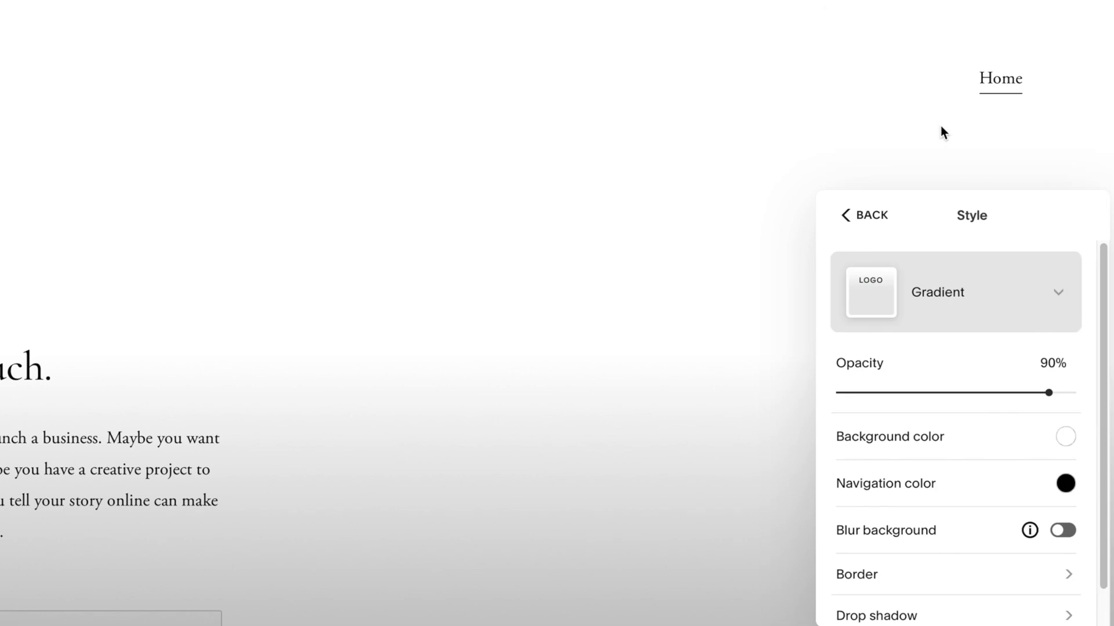
scroll(980, 368, down, 1)
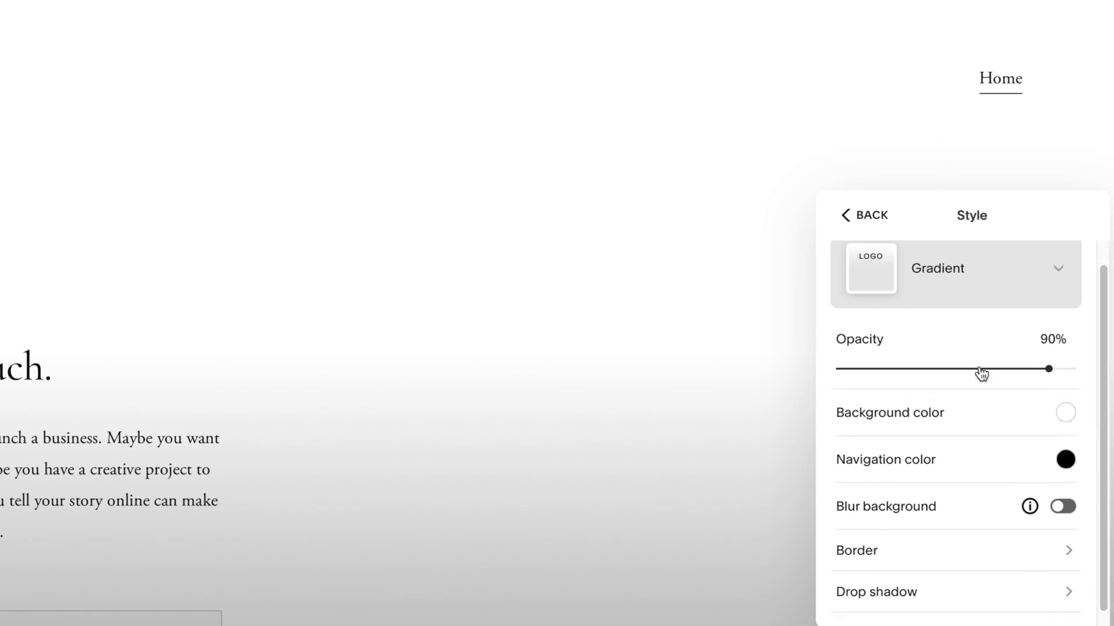
scroll(981, 374, down, 1)
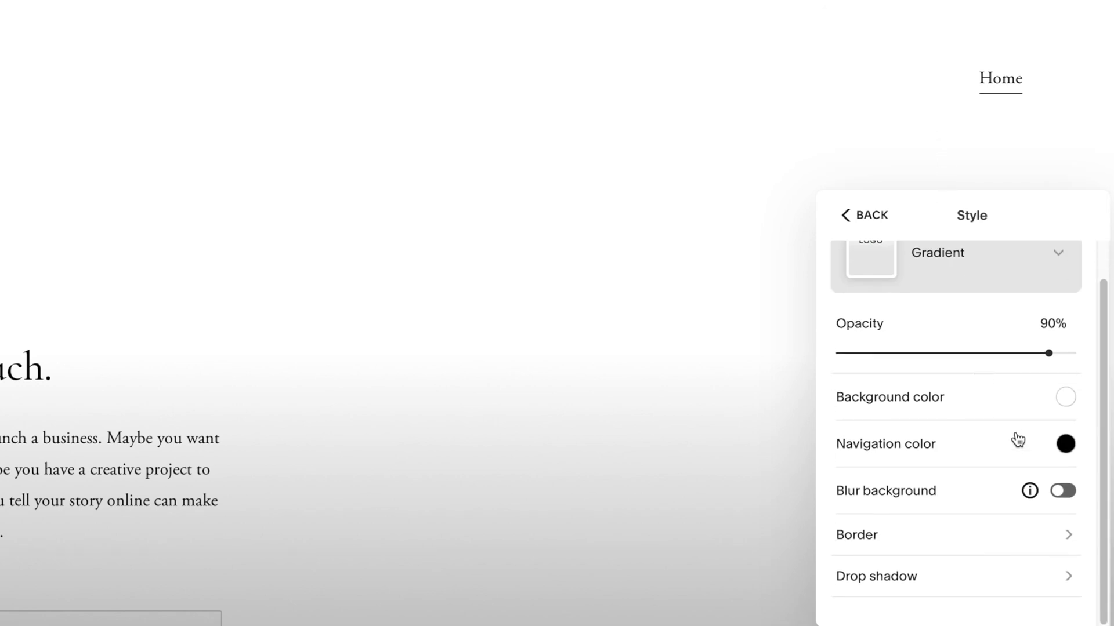
click(1073, 494)
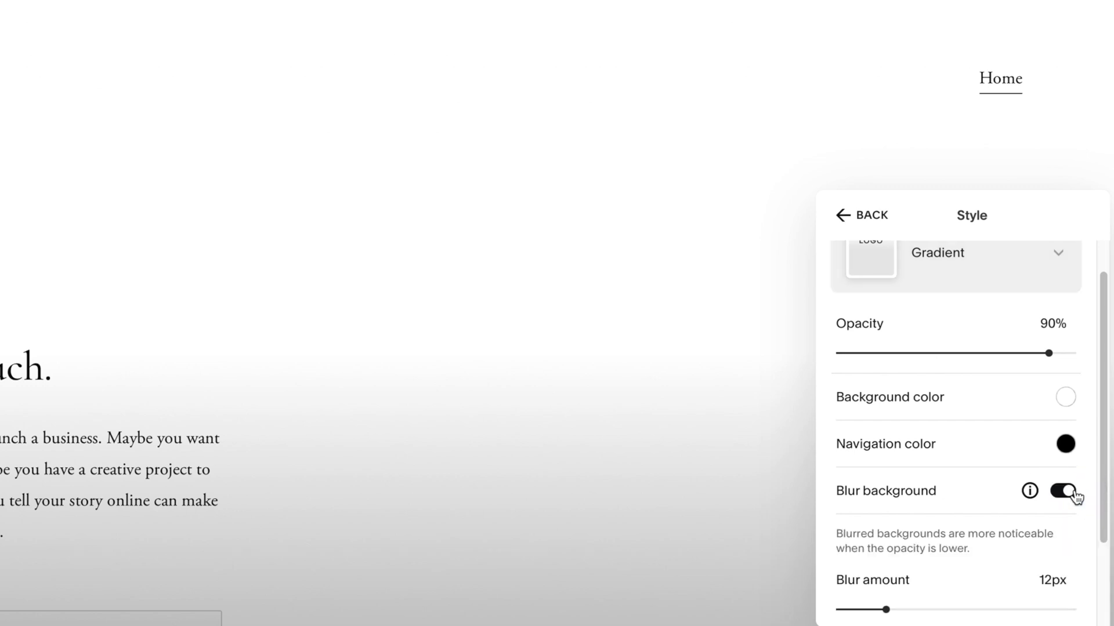
scroll(1050, 528, down, 4)
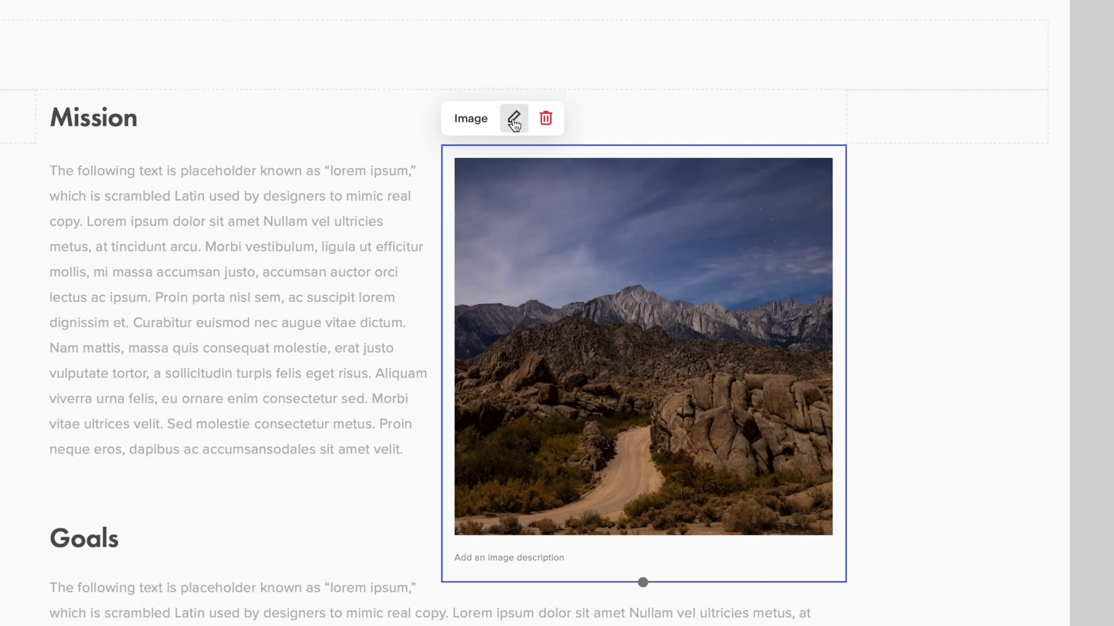
- Switch the mountain photo's design from Original to a Shape mask
click(514, 120)
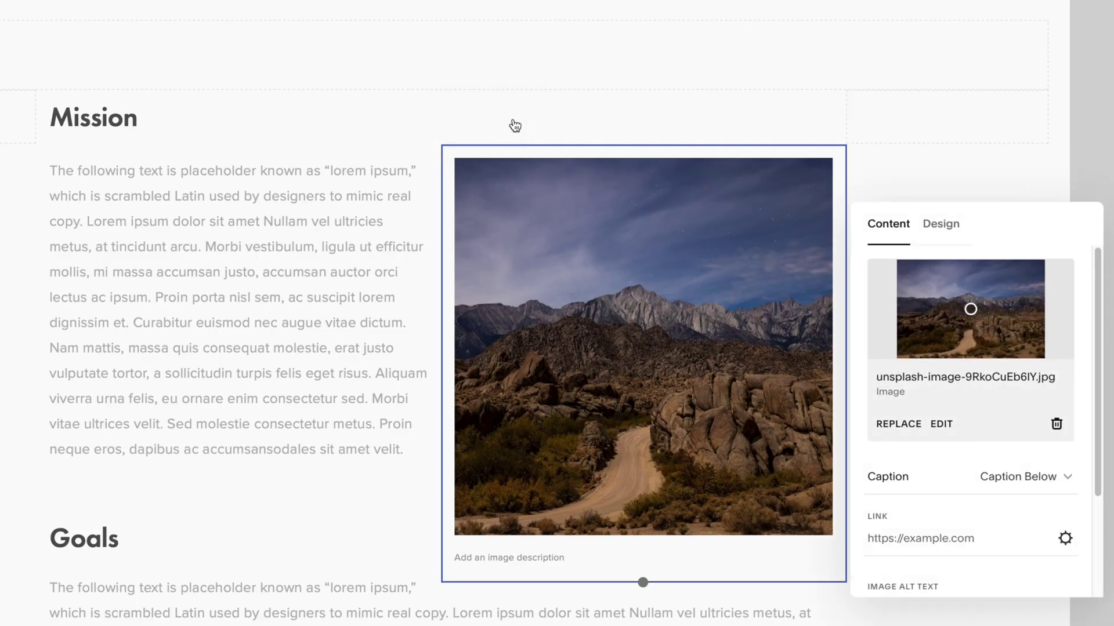
click(951, 236)
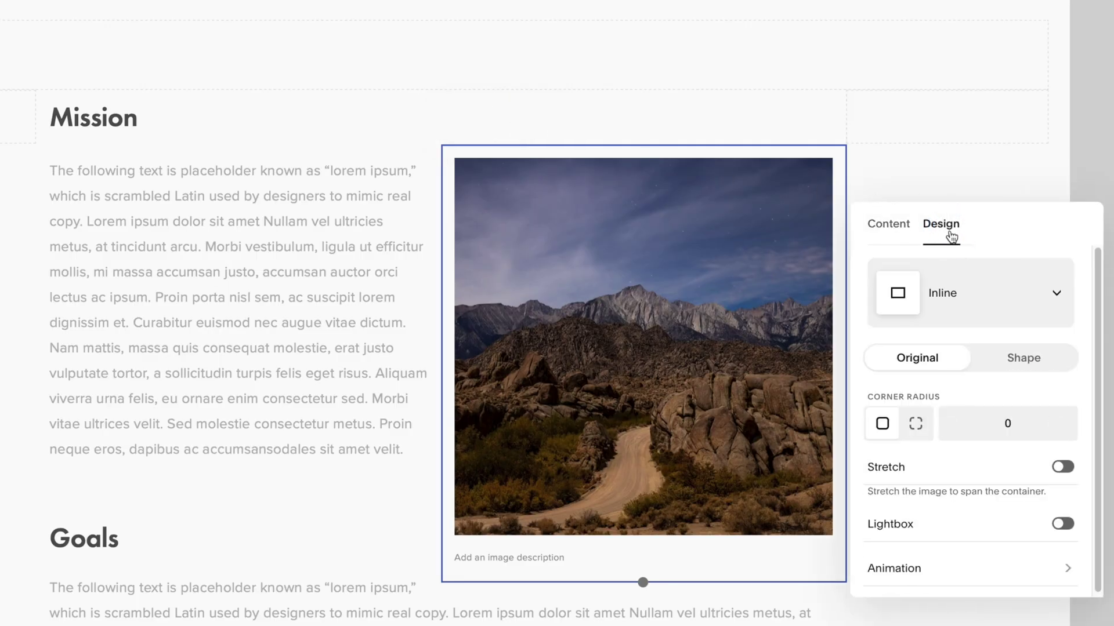
click(1015, 361)
click(1000, 400)
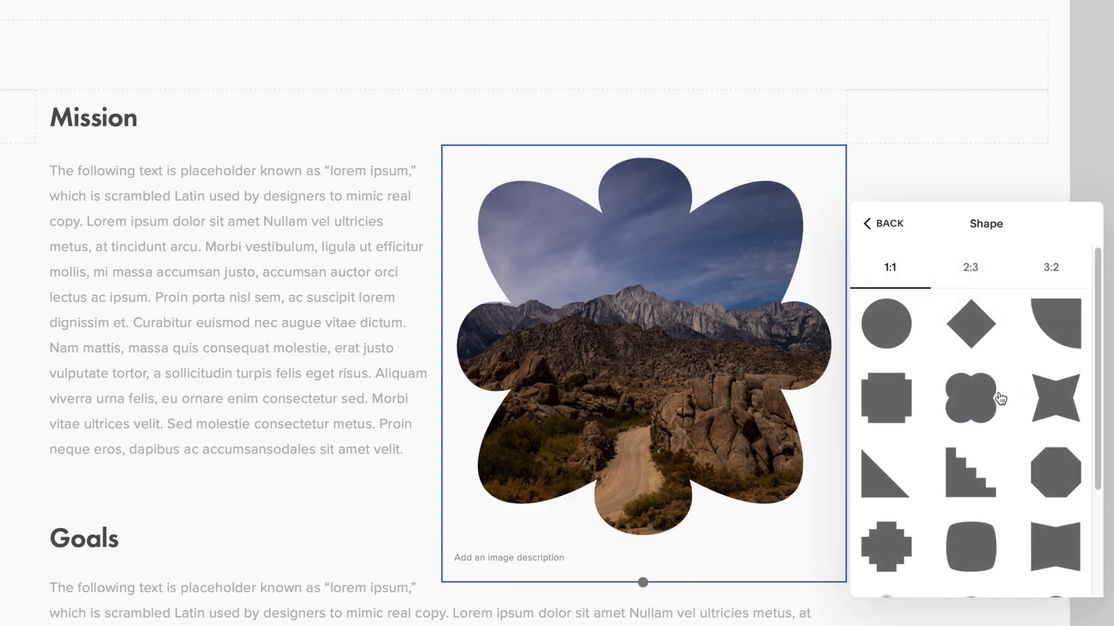
- Try the 2:3 arched shape, then apply the 3:2 double-lobed shape and enable Lightbox
scroll(1000, 399, down, 3)
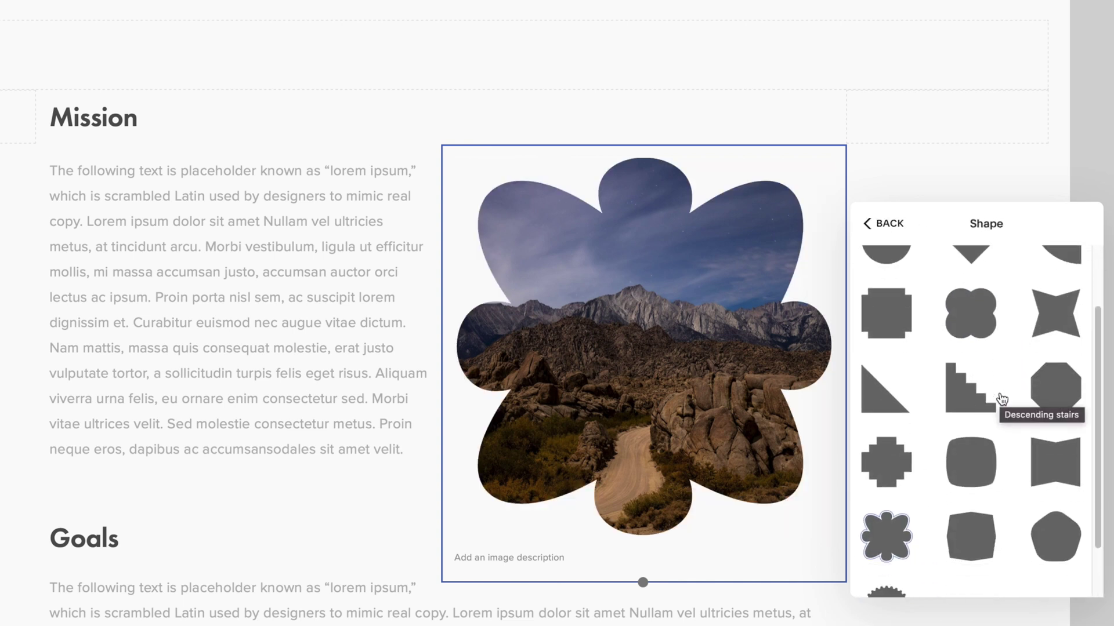
scroll(1001, 400, up, 3)
click(974, 272)
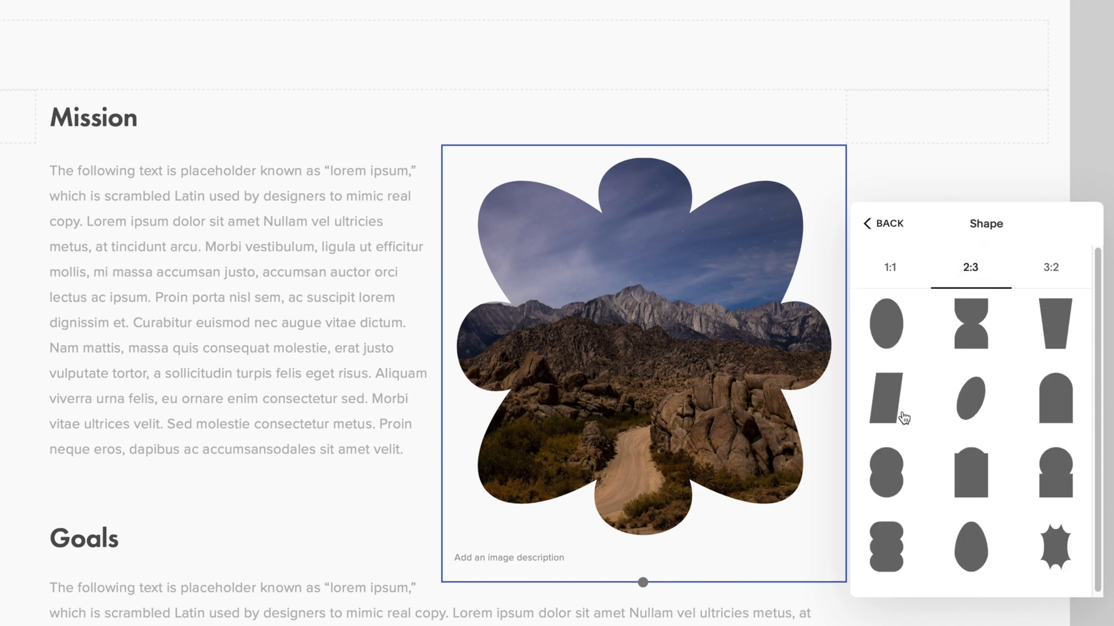
click(970, 492)
click(1061, 276)
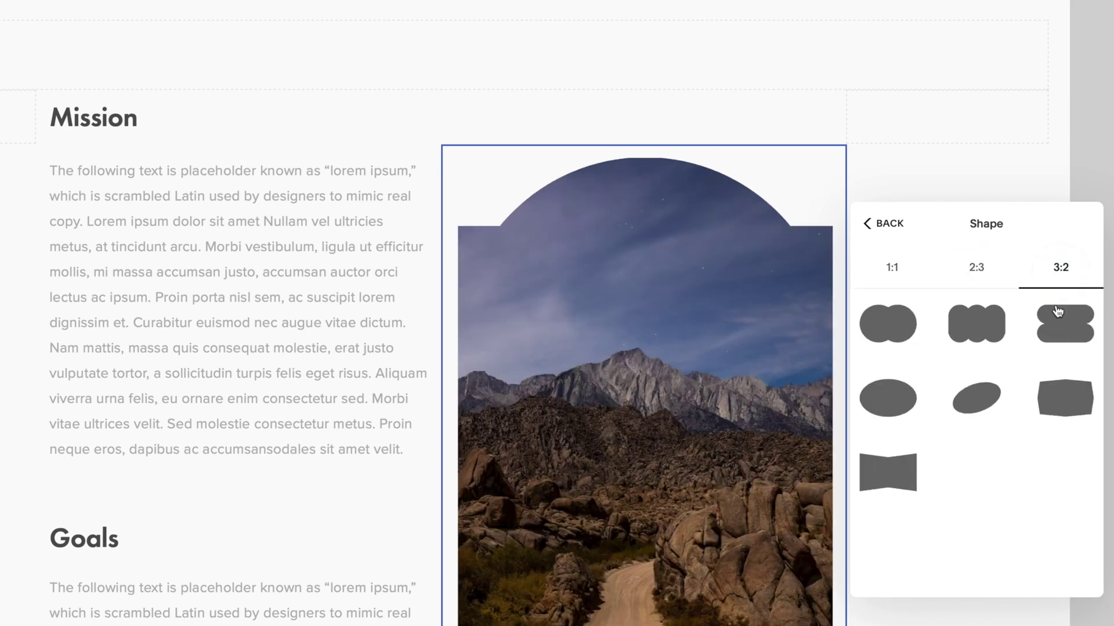
click(1049, 324)
click(1075, 494)
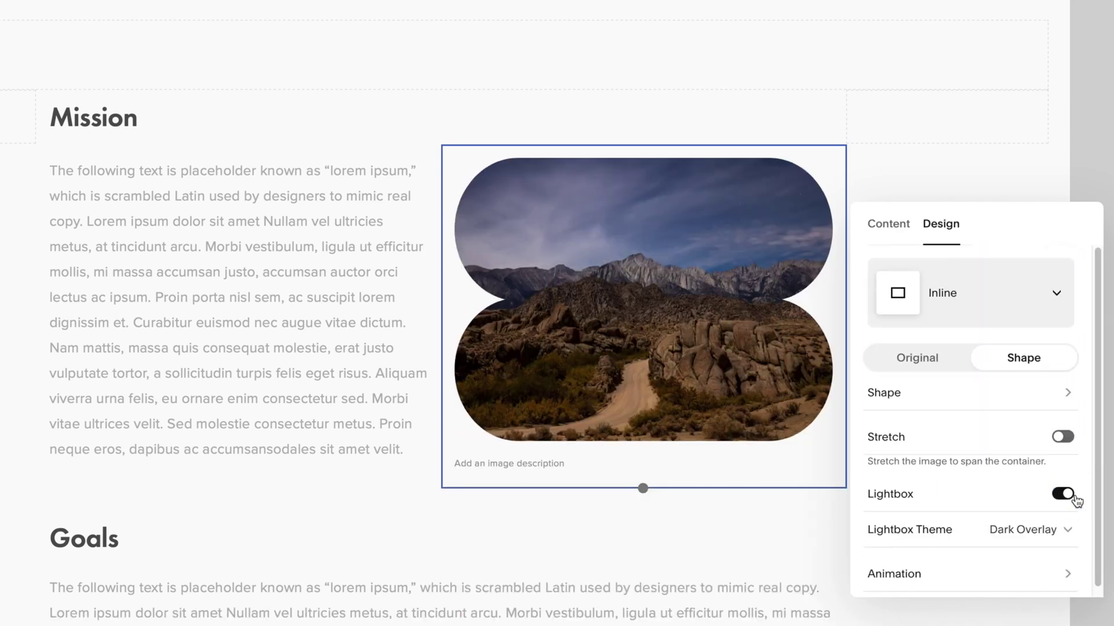